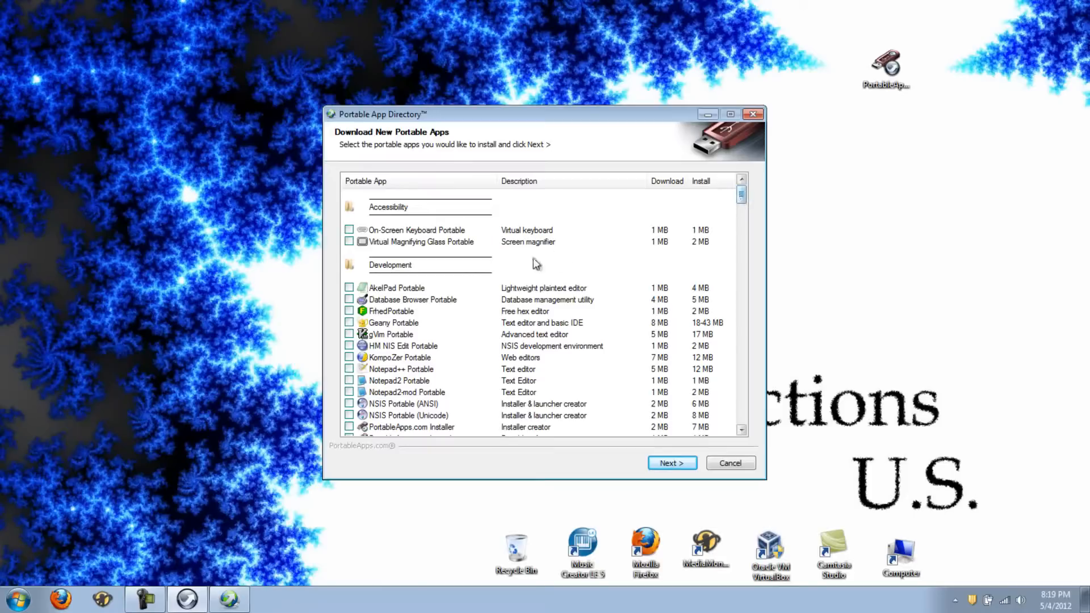
# Mark Virtual Magnifying Glass Portable, Notepad2-mod Portable and TypeFaster Typing Tutor Portable for installation
pyautogui.click(349, 242)
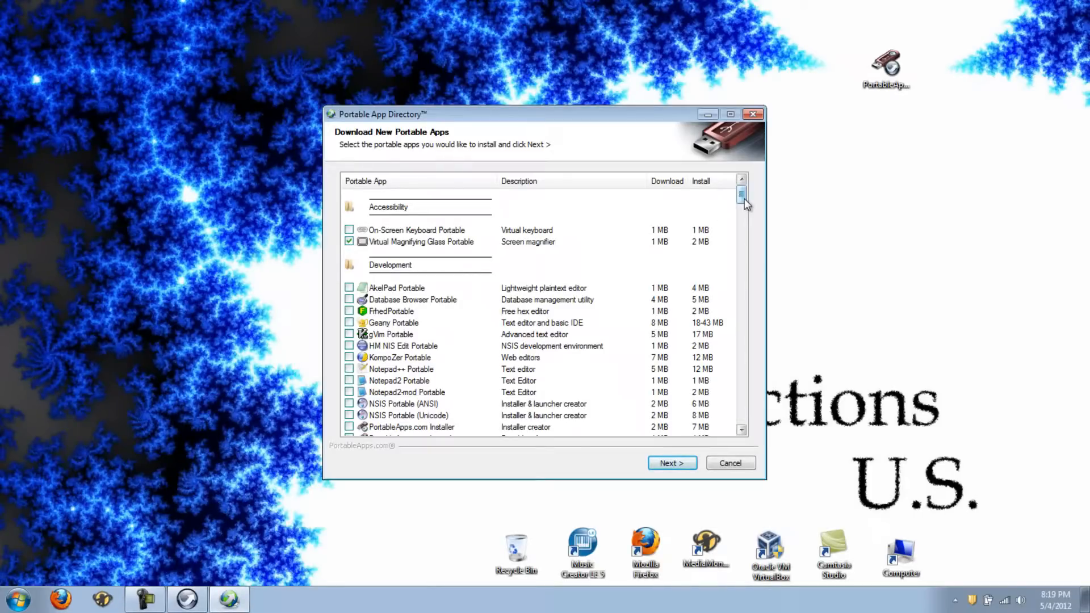
pyautogui.moveTo(745, 199); pyautogui.dragTo(754, 210)
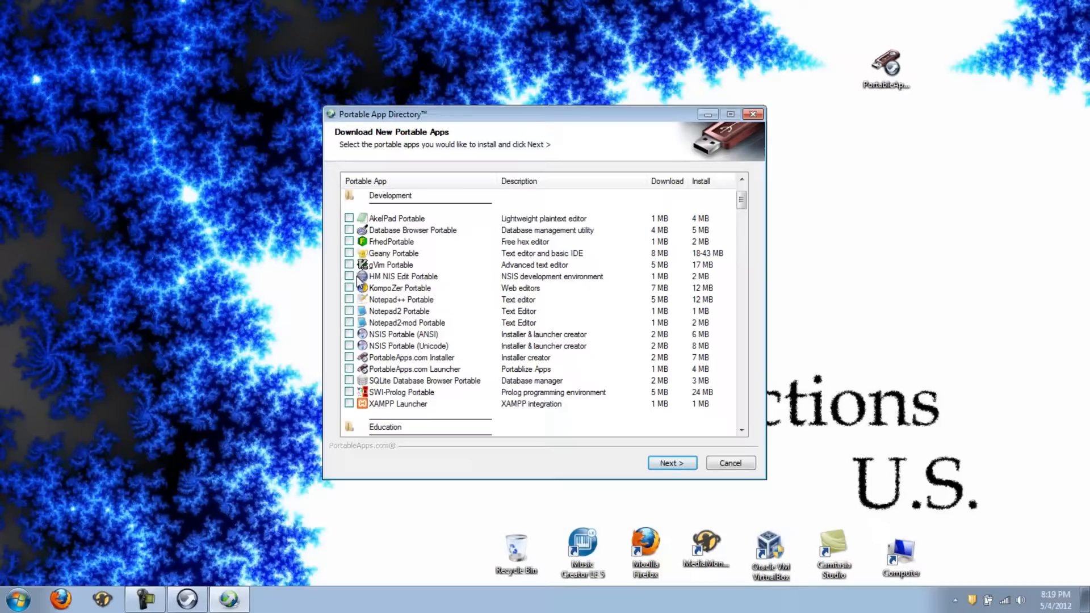
pyautogui.click(349, 301)
pyautogui.click(348, 300)
pyautogui.click(349, 322)
pyautogui.scroll(-3, 526, 343)
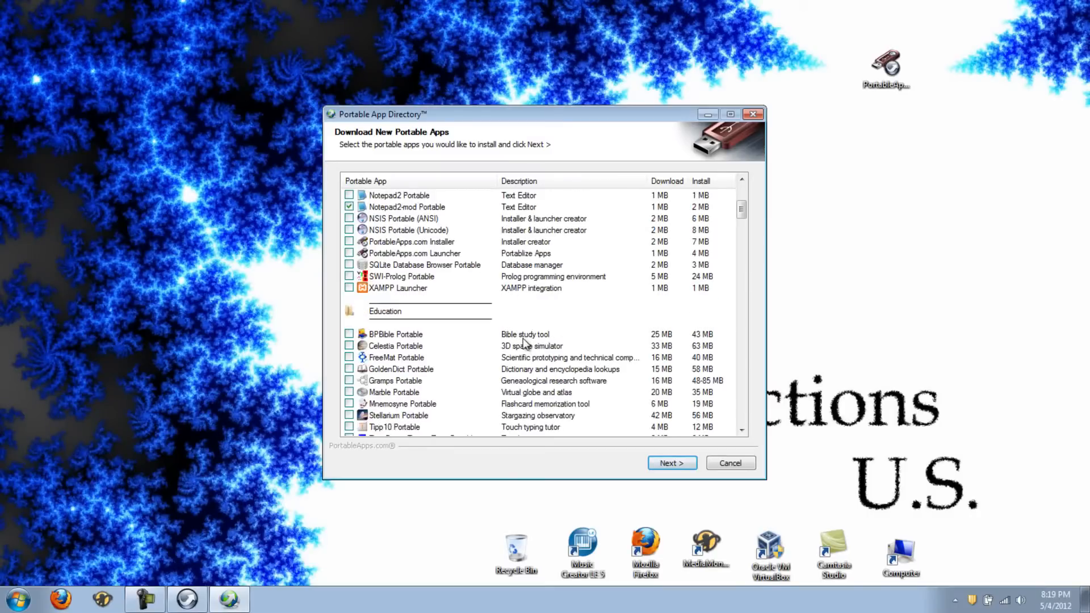
pyautogui.scroll(-2, 526, 344)
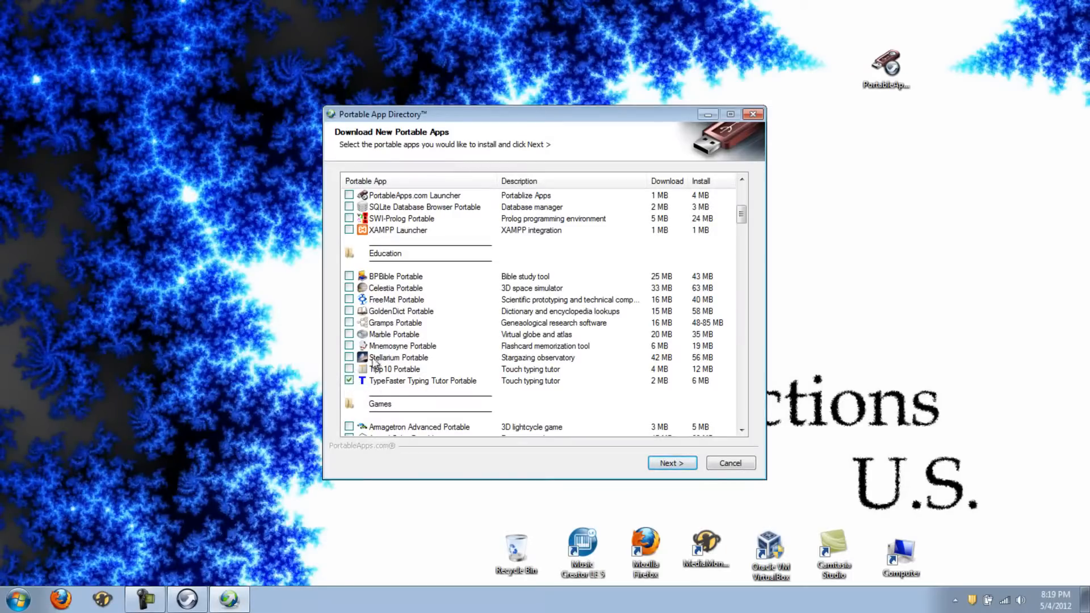
# Mark Mines-Perfect Portable, PhotoFiltre Portable, Google Chrome Portable and CoolPlayer+ Portable for installation
pyautogui.scroll(-5, 416, 344)
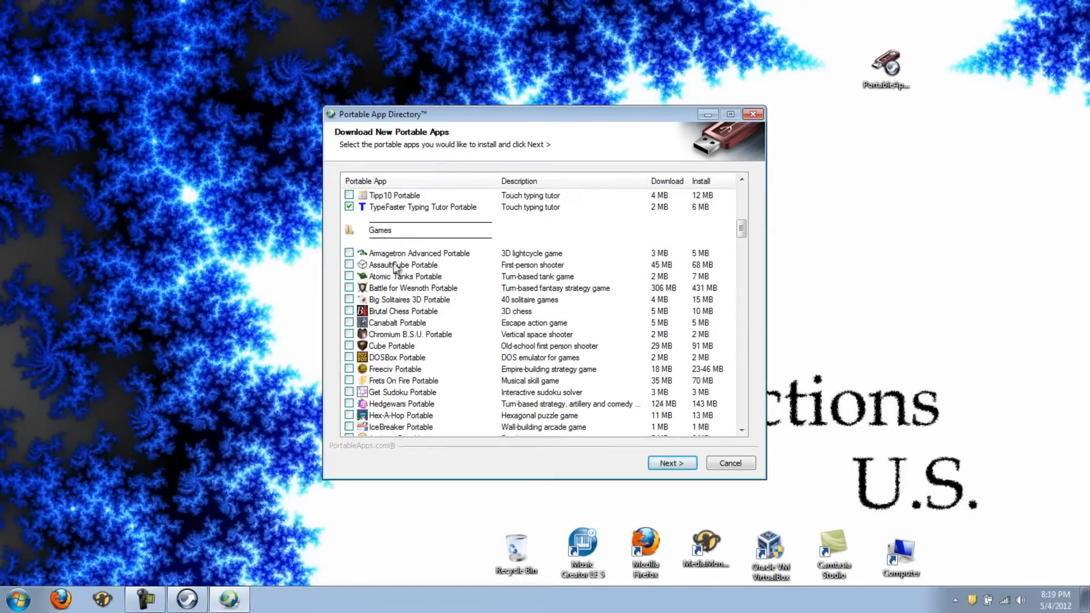
pyautogui.scroll(-2, 453, 272)
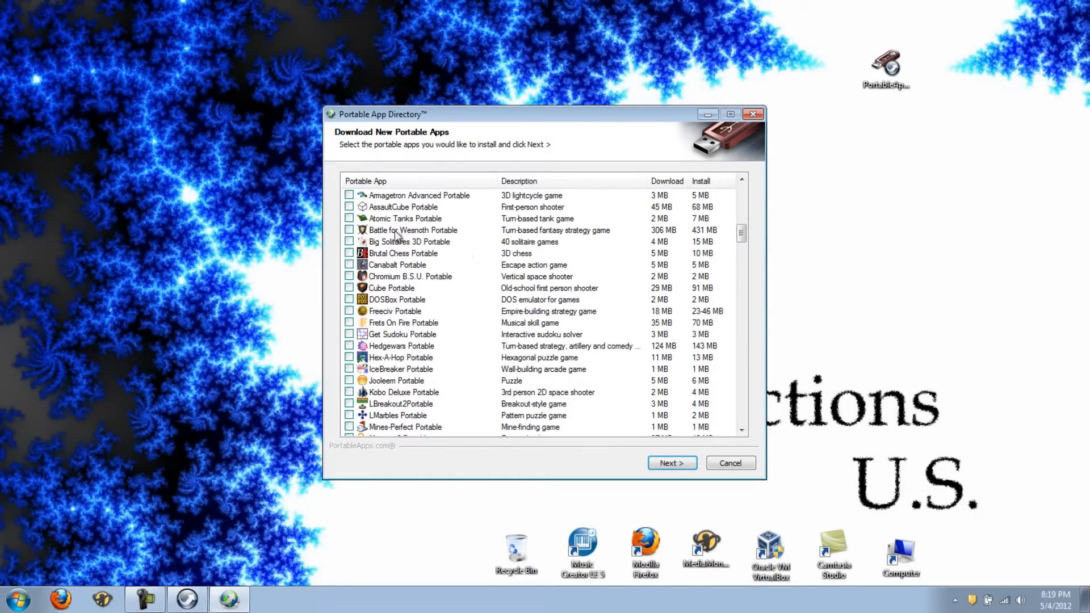
pyautogui.scroll(-5, 388, 294)
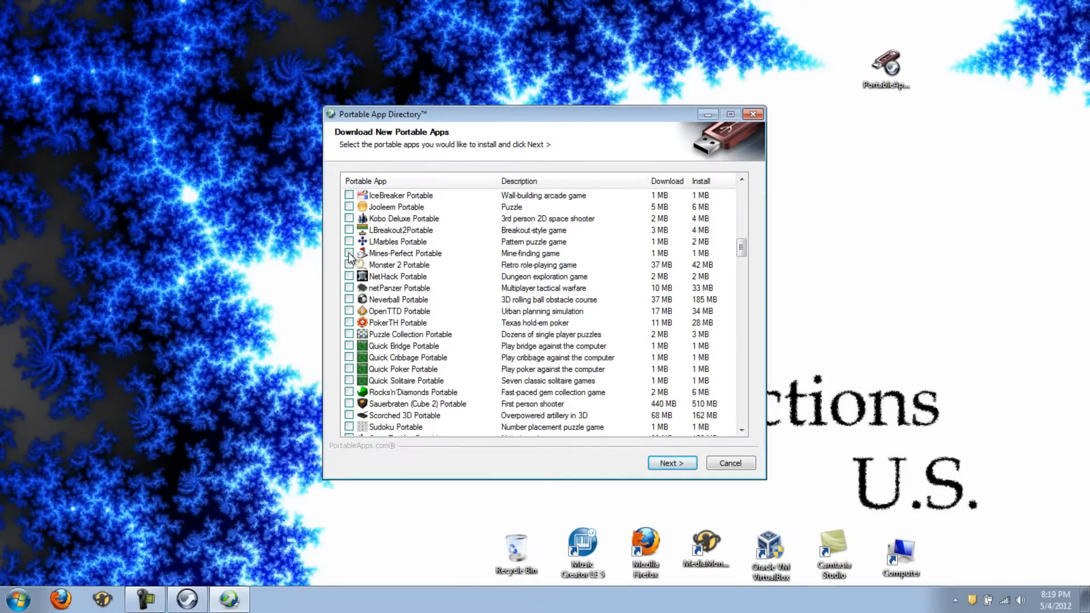
pyautogui.scroll(-9, 363, 287)
pyautogui.scroll(-5, 363, 291)
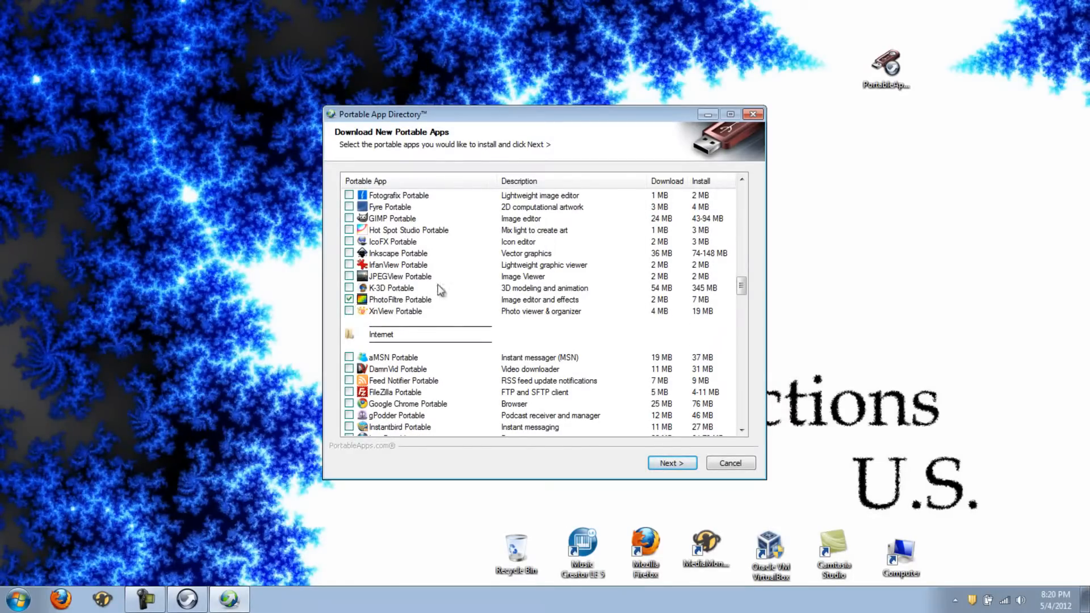
pyautogui.scroll(-3, 444, 317)
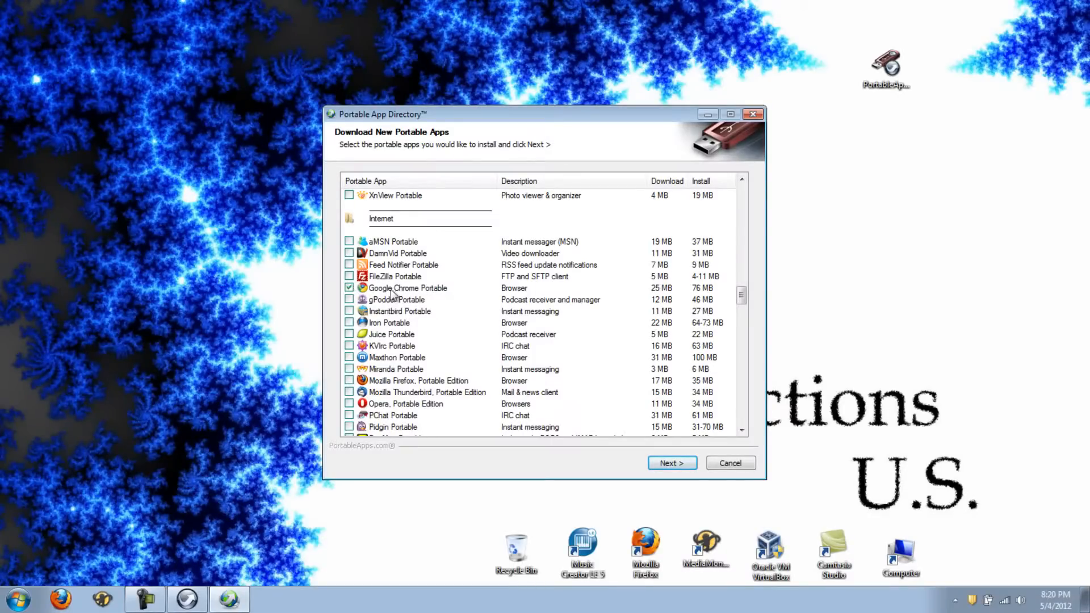
pyautogui.scroll(-10, 352, 289)
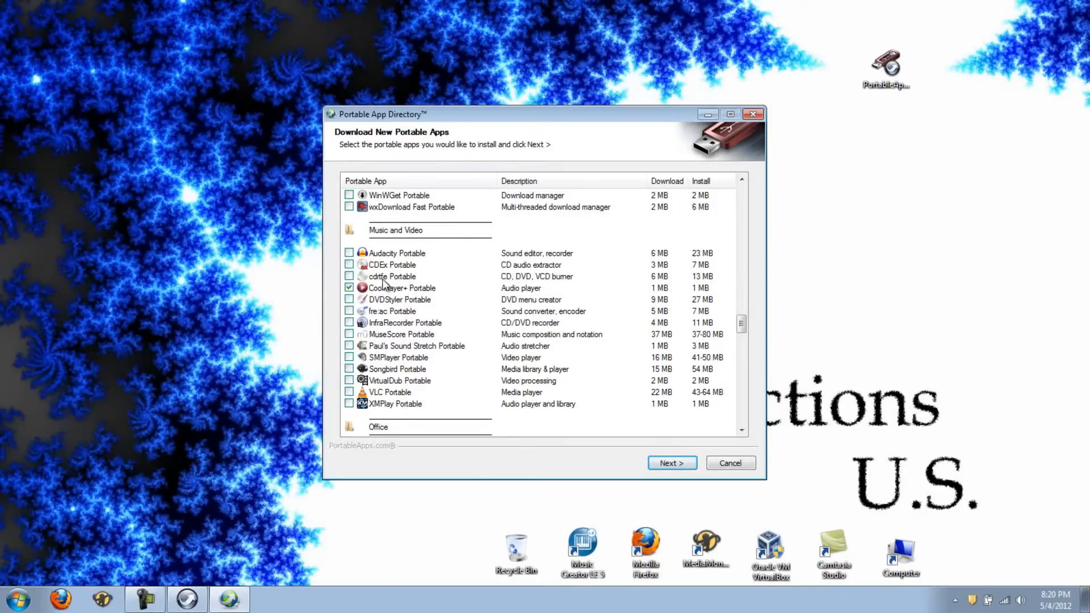
# Mark RedNotebook Portable in the Office category and start downloading and installing all the selected apps
pyautogui.scroll(-7, 425, 284)
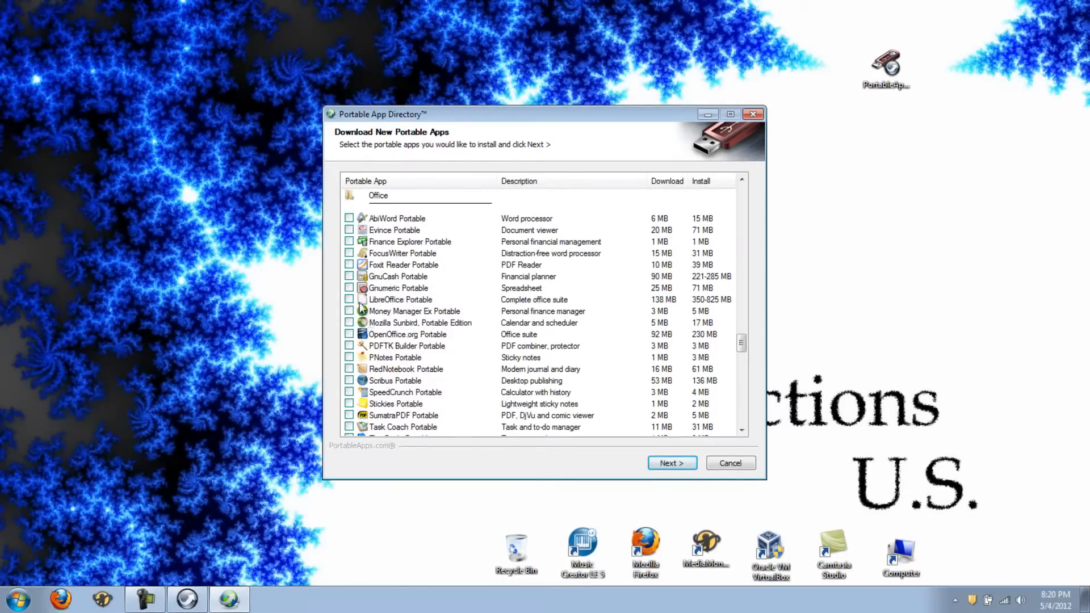
pyautogui.scroll(-7, 364, 287)
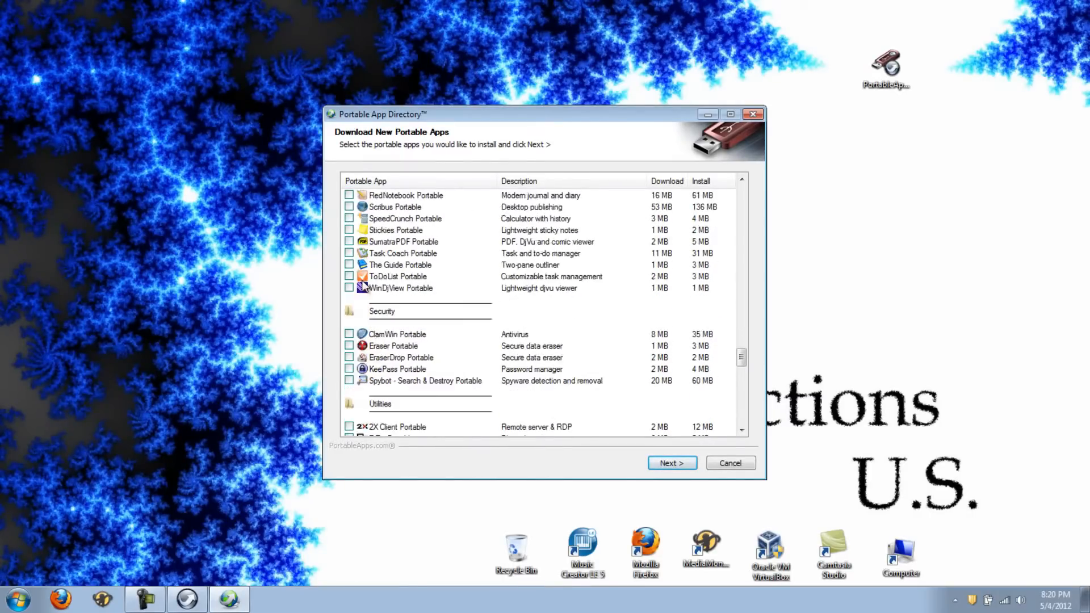
pyautogui.scroll(2, 364, 287)
pyautogui.click(349, 196)
pyautogui.scroll(-2, 370, 278)
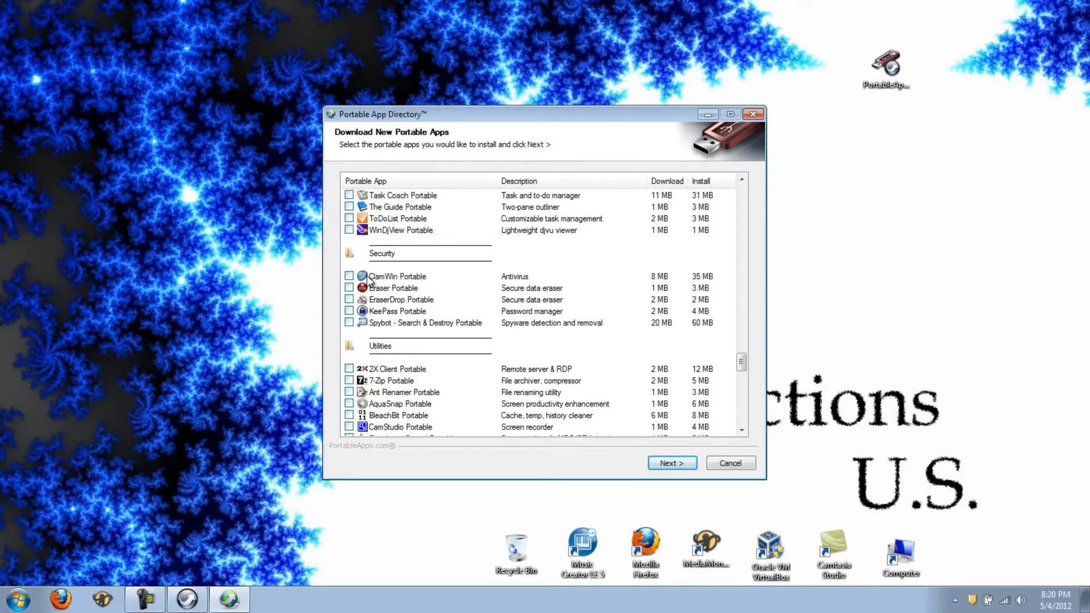
pyautogui.click(671, 464)
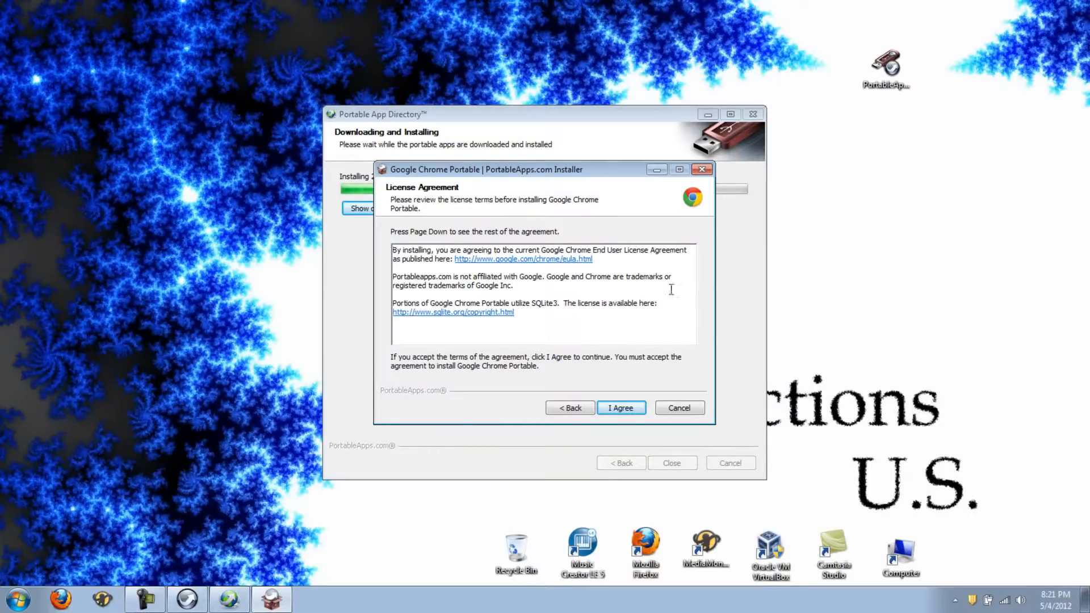
# Accept the license agreements of the Google Chrome Portable and PhotoFiltre Portable installers
pyautogui.click(636, 411)
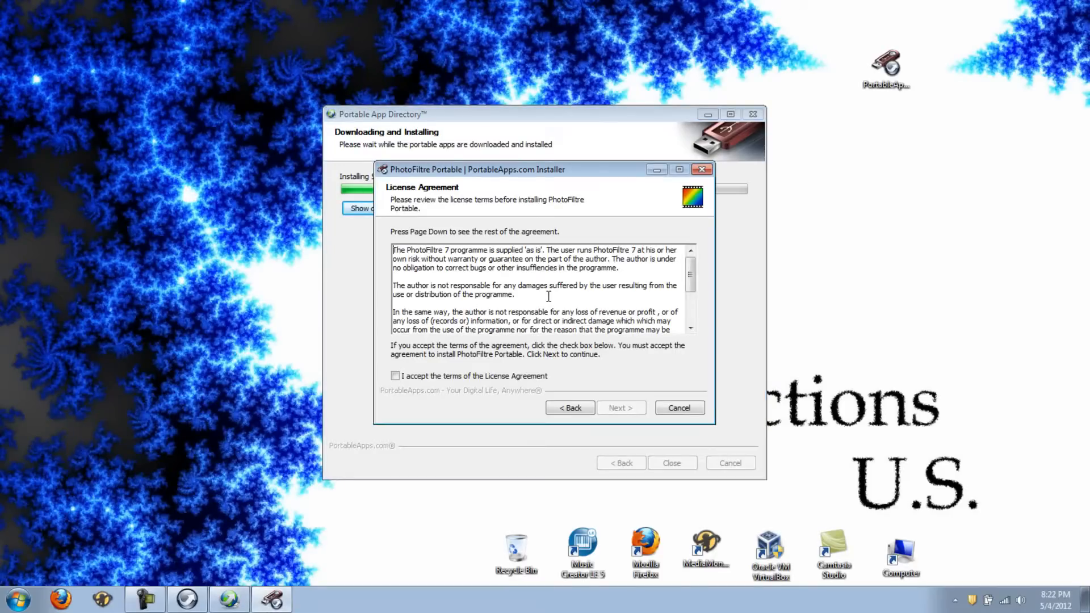
pyautogui.click(395, 376)
pyautogui.click(625, 408)
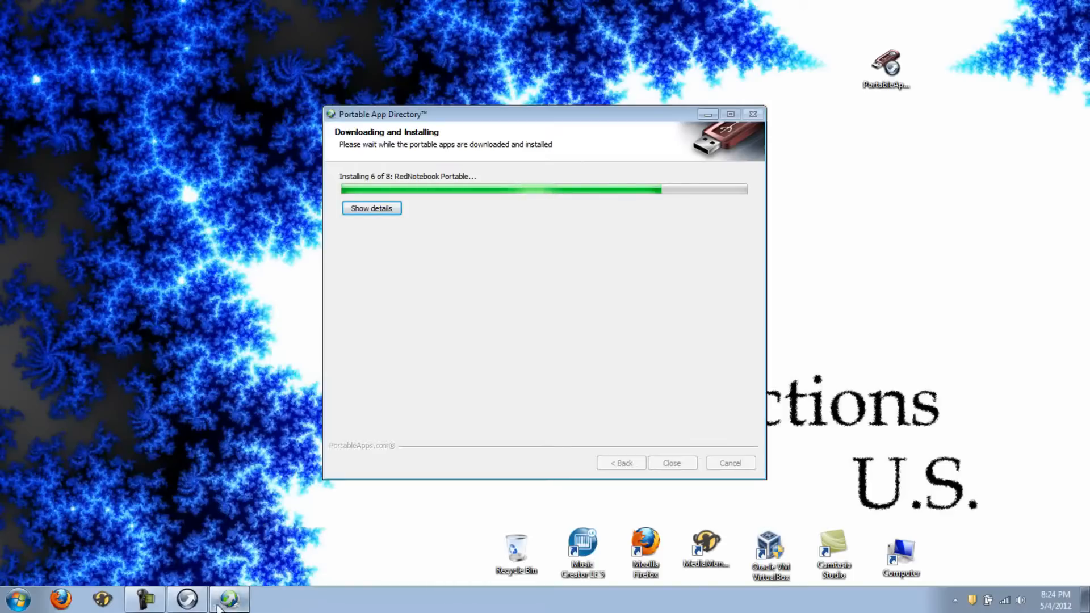
pyautogui.click(145, 600)
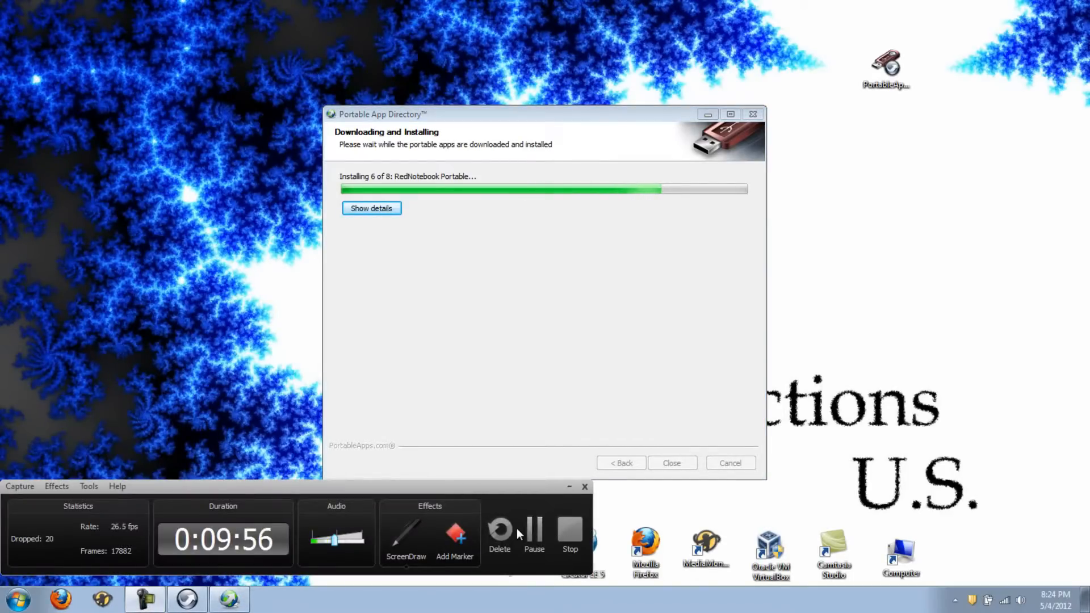
pyautogui.click(534, 537)
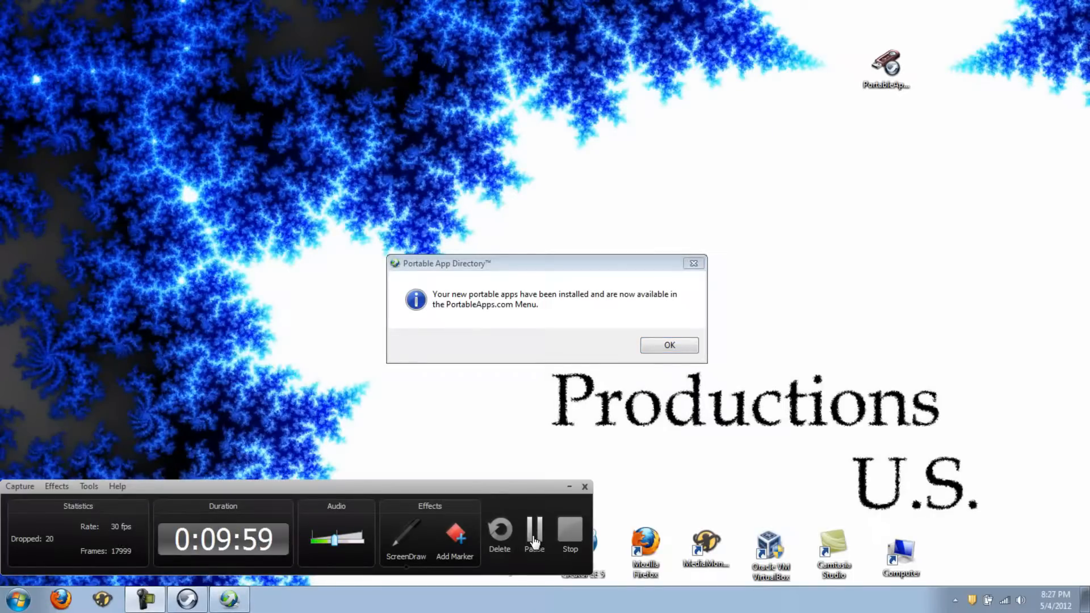
pyautogui.click(566, 487)
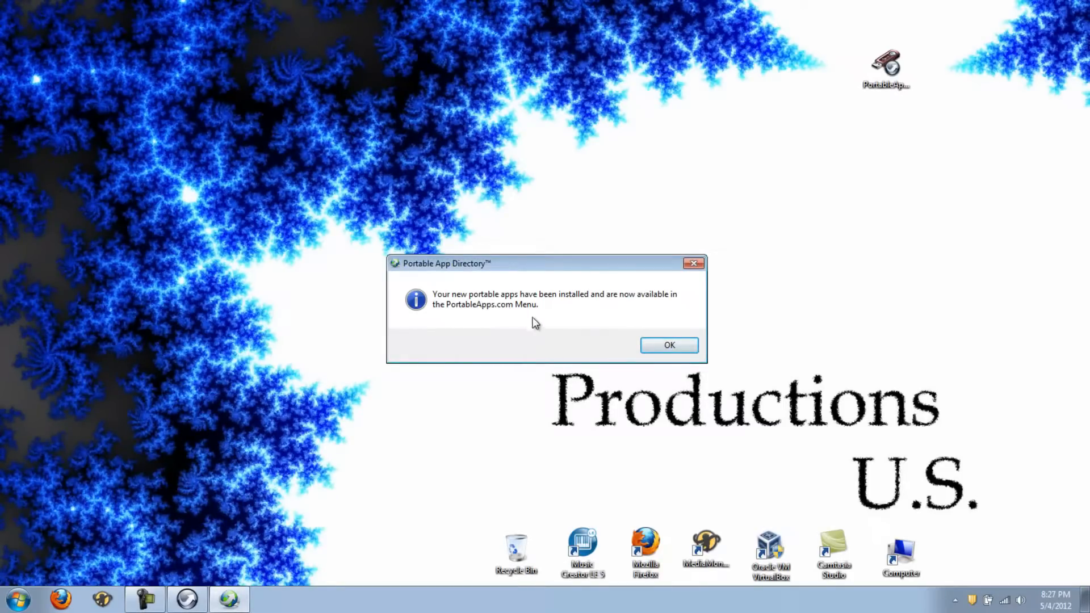
# Dismiss the installation message, run the Start application from SD Card (G:), and close the folder window
pyautogui.click(669, 346)
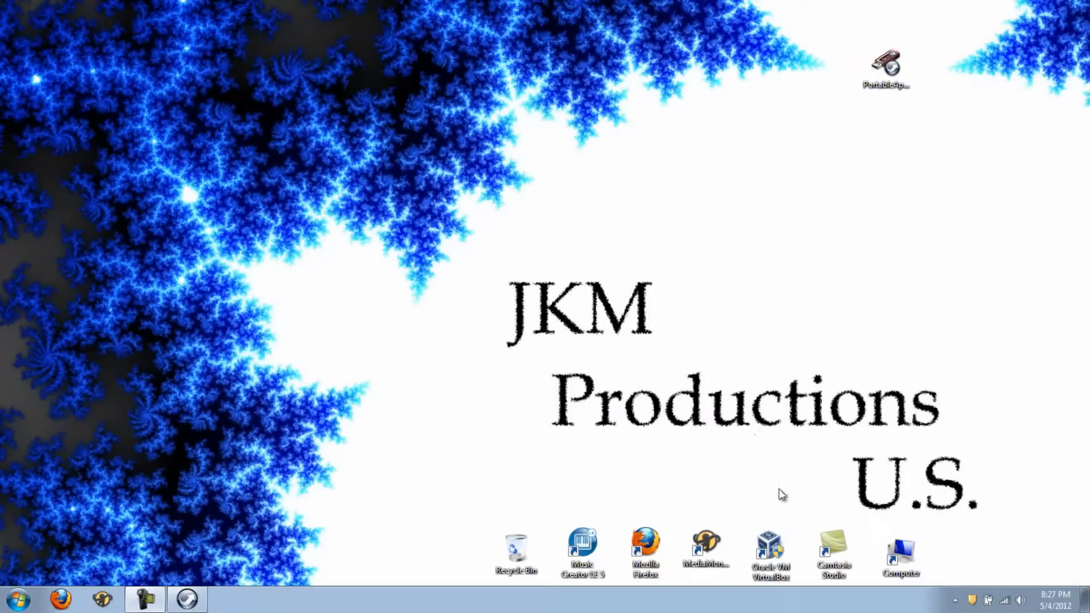
pyautogui.doubleClick(910, 565)
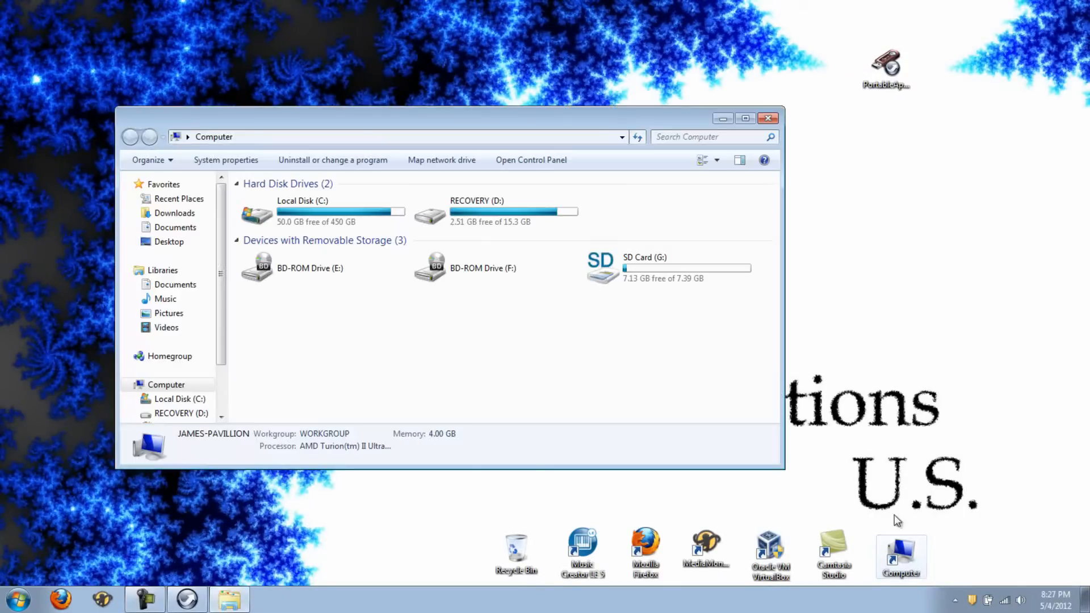
pyautogui.doubleClick(644, 281)
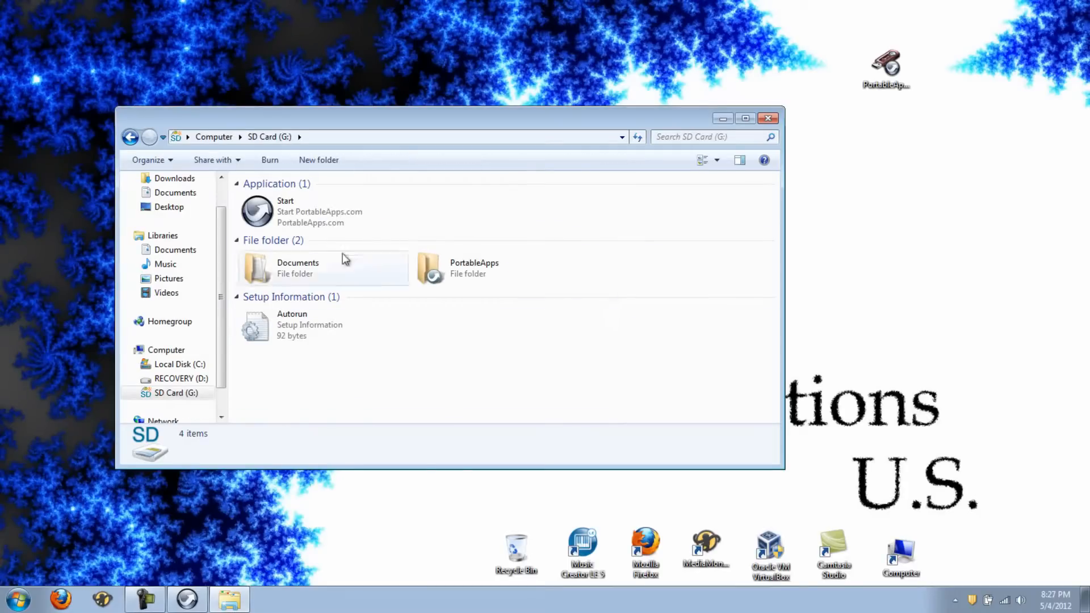
pyautogui.doubleClick(295, 218)
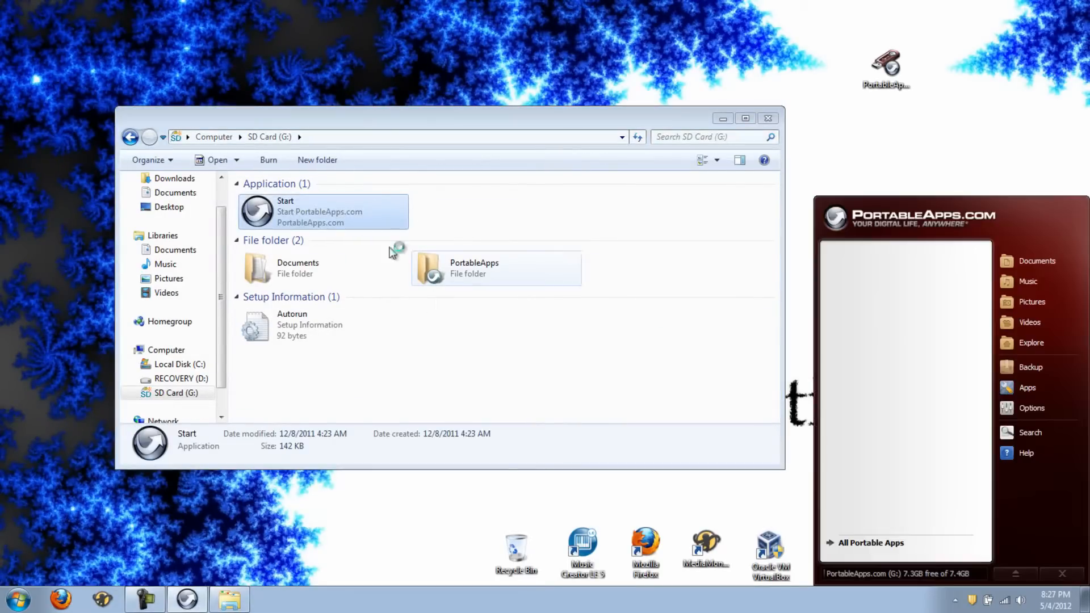
pyautogui.click(769, 119)
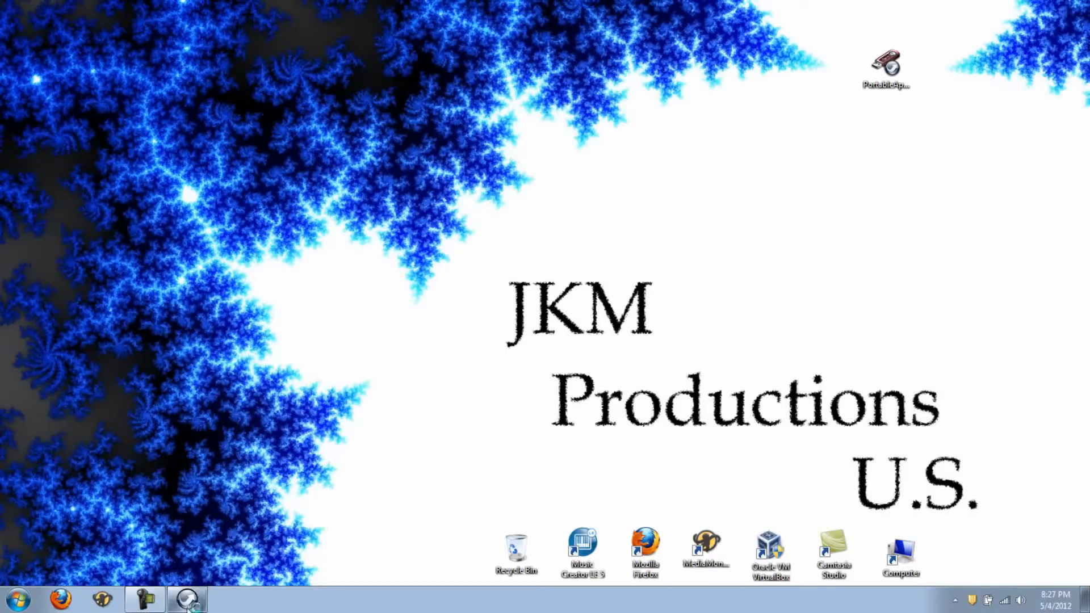
# Launch CoolPlayer+ Portable from the PortableApps.com menu and move its window toward the upper middle of the desktop
pyautogui.click(188, 601)
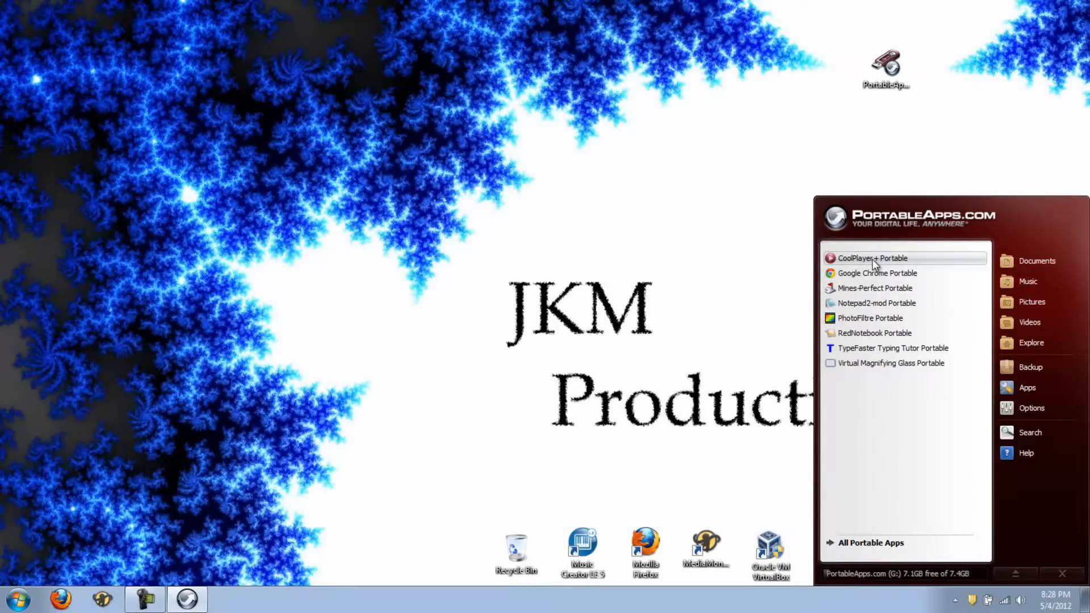
pyautogui.click(788, 429)
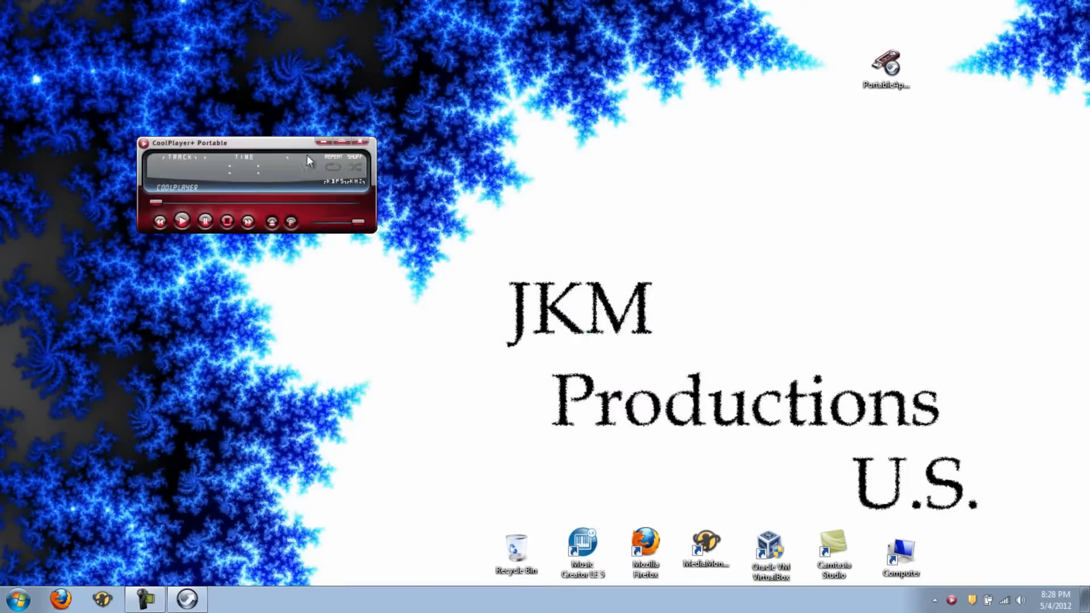
pyautogui.moveTo(227, 145); pyautogui.dragTo(518, 114)
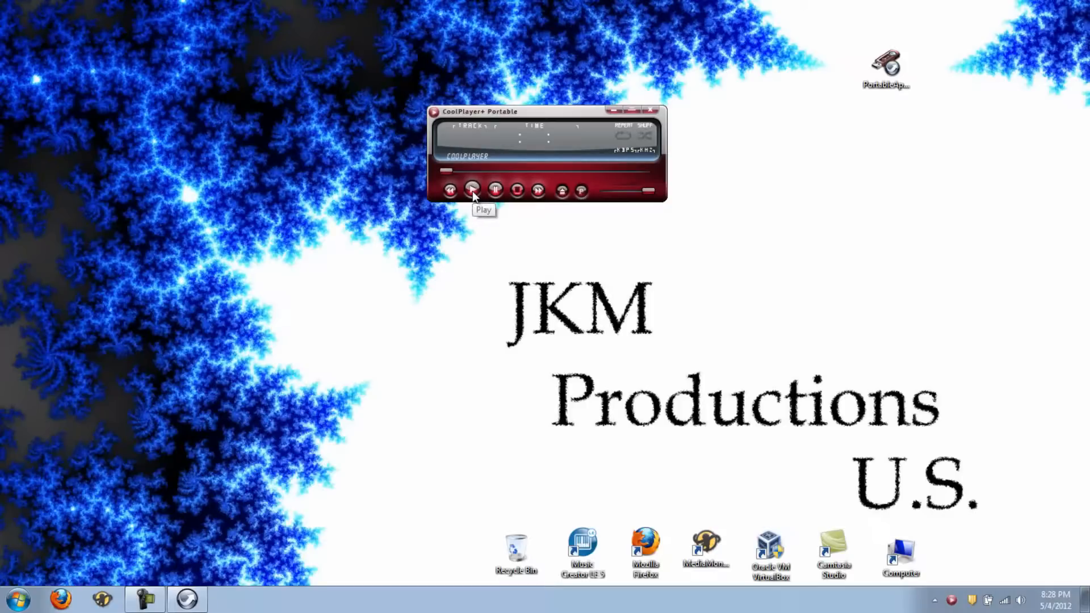
# Try the compact skin of CoolPlayer+, return to the full skin, and exit the player
pyautogui.click(633, 111)
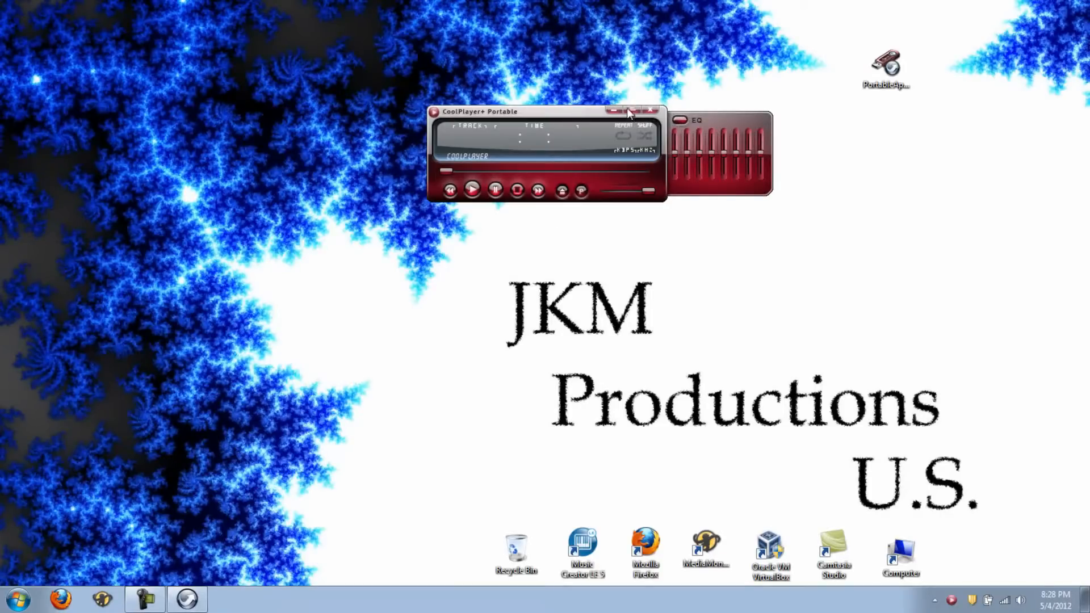
pyautogui.click(629, 109)
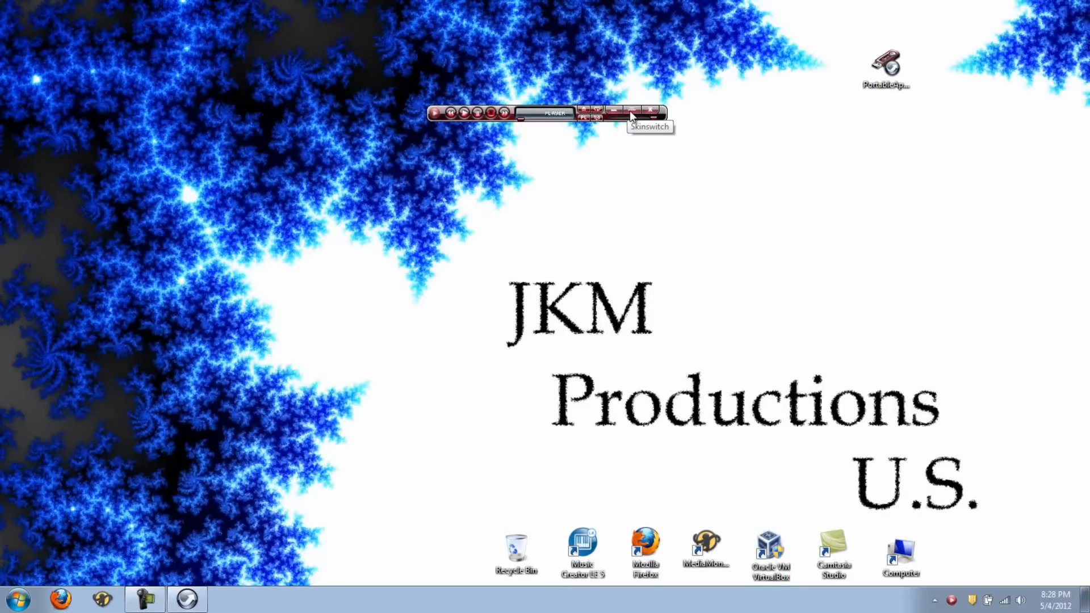
pyautogui.click(631, 114)
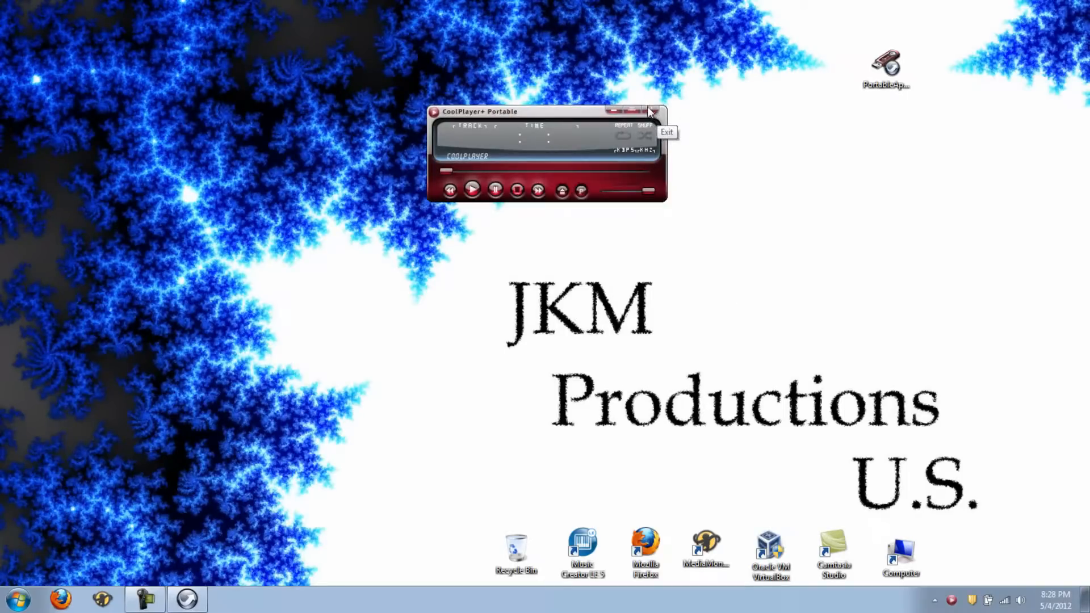
pyautogui.click(652, 110)
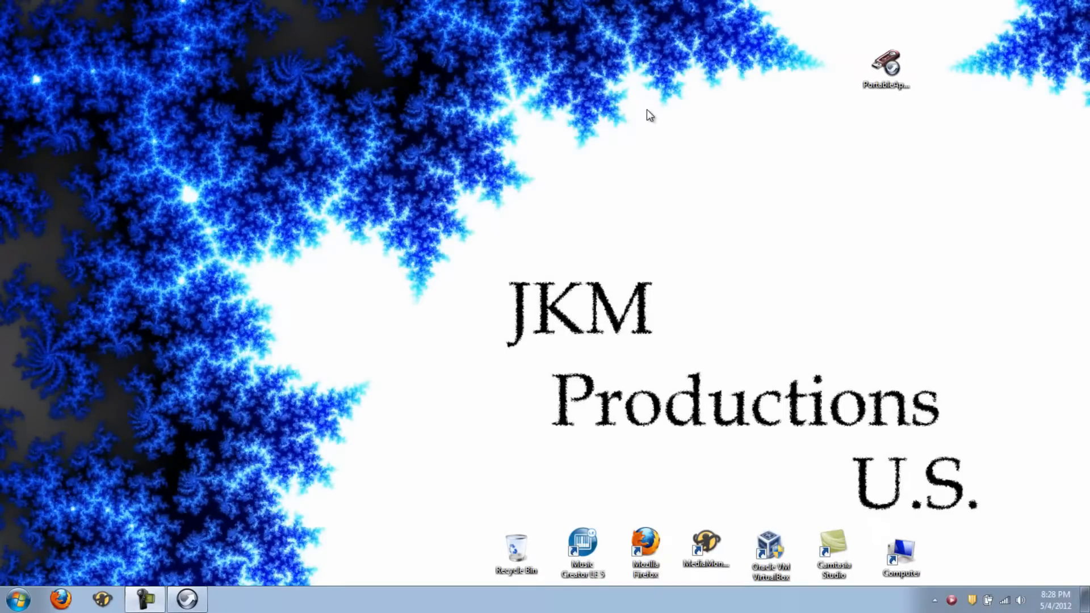
# Launch Google Chrome Portable from the PortableApps.com menu and open the PortableApps.com website's download page
pyautogui.click(192, 599)
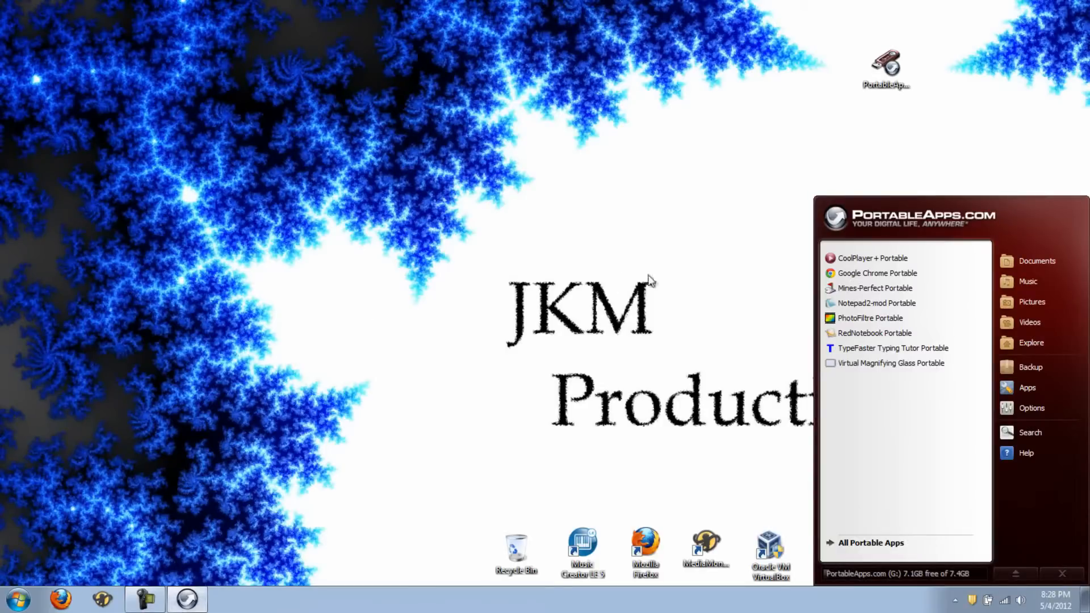
pyautogui.click(881, 275)
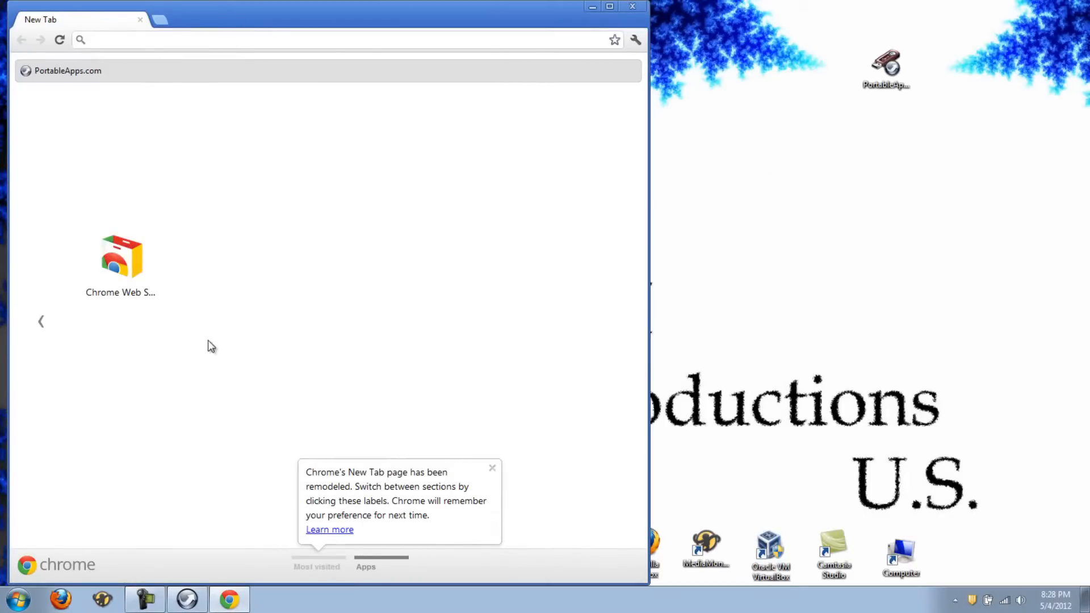
pyautogui.click(80, 72)
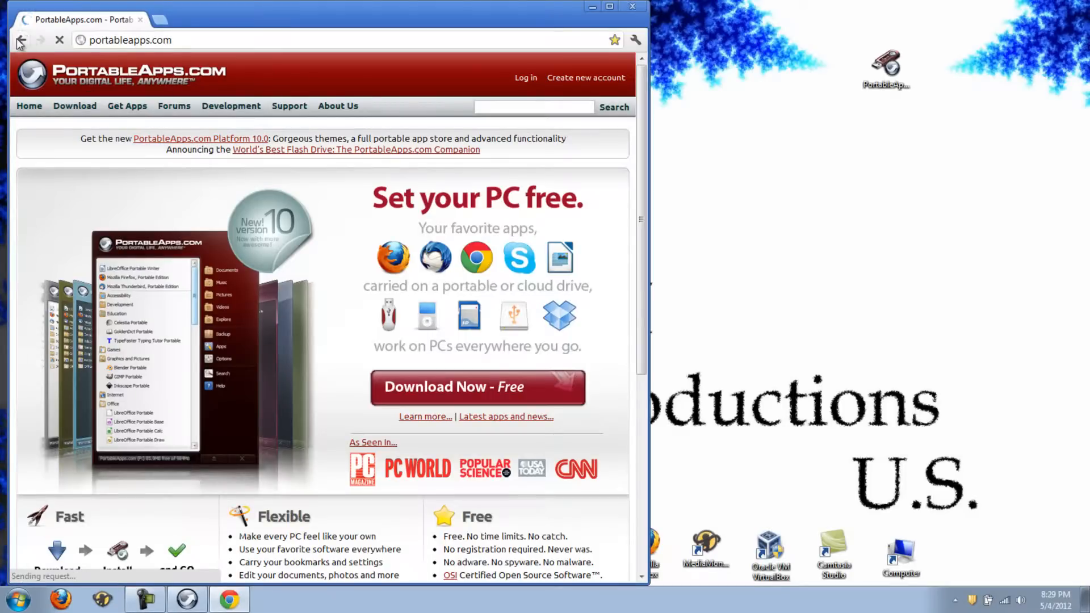
pyautogui.click(60, 110)
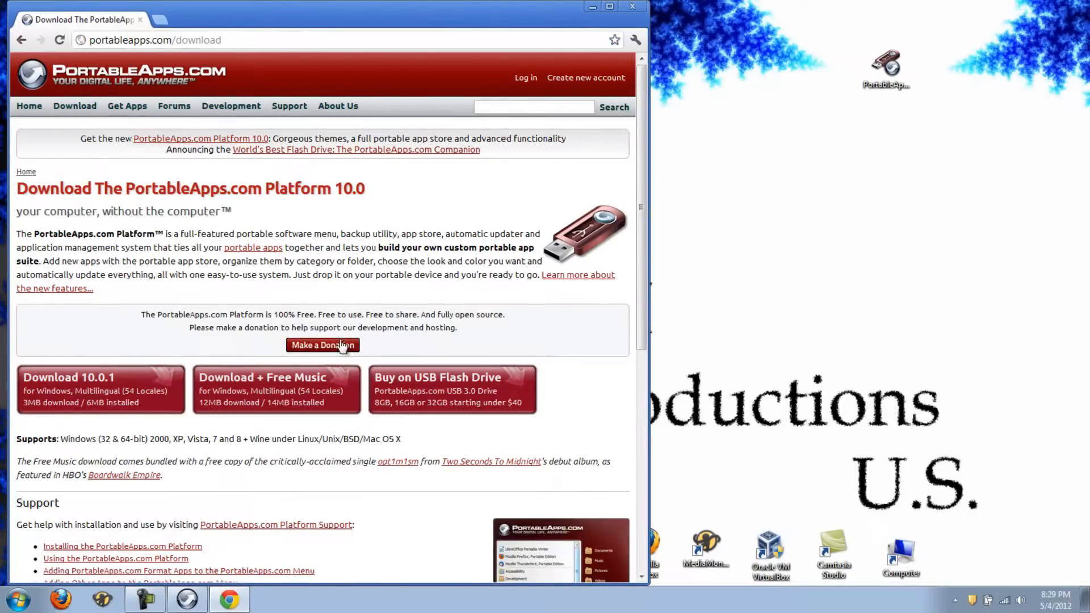
# Look over the PortableApps.com download and home pages, and return to the browser's new tab page
pyautogui.scroll(-3, 341, 348)
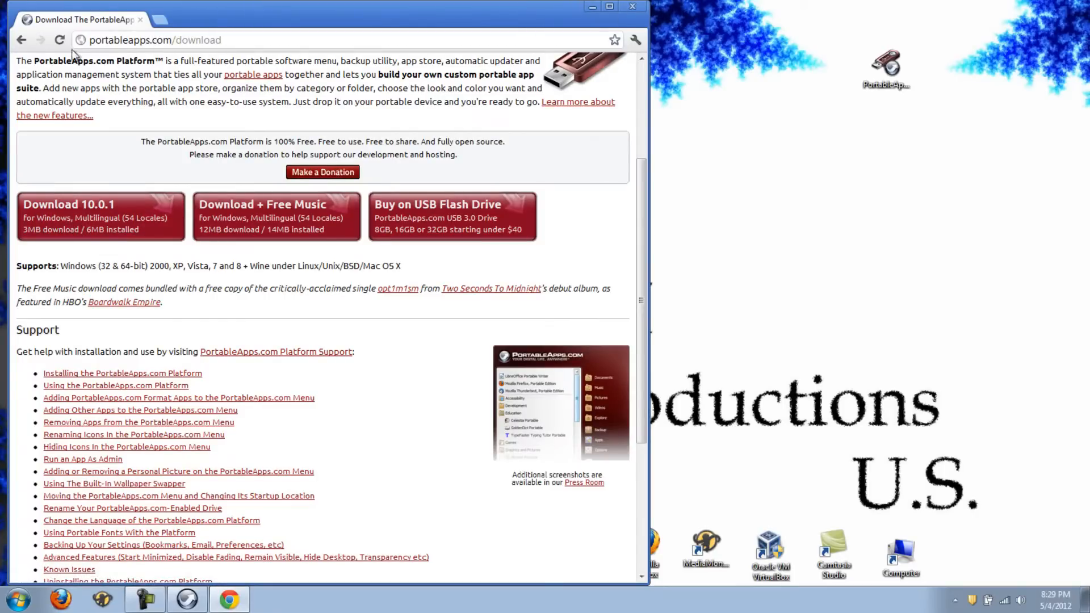
pyautogui.click(21, 40)
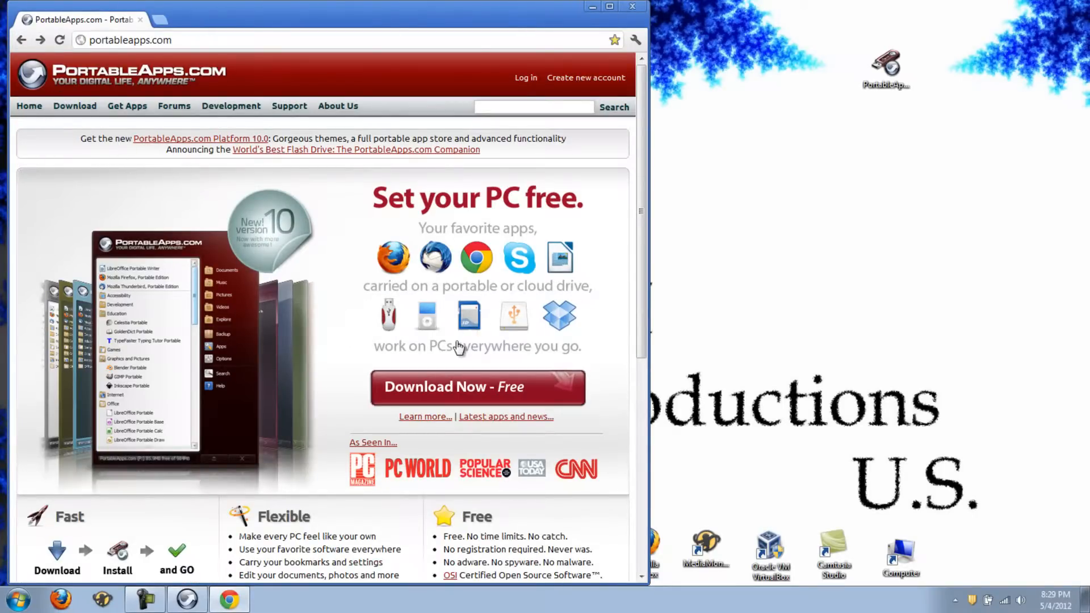
pyautogui.scroll(-5, 459, 348)
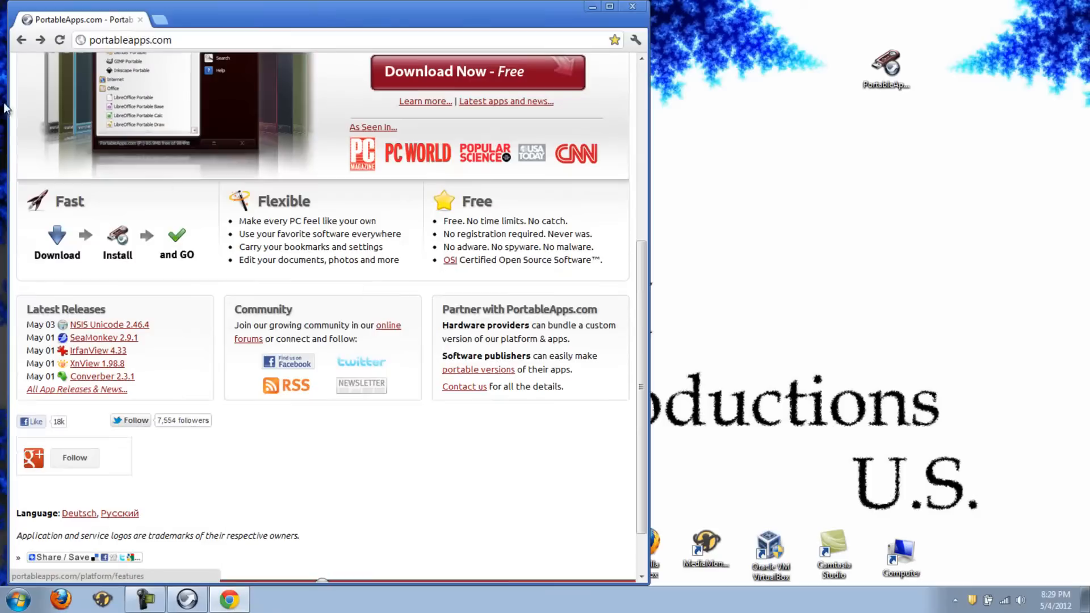
pyautogui.click(22, 40)
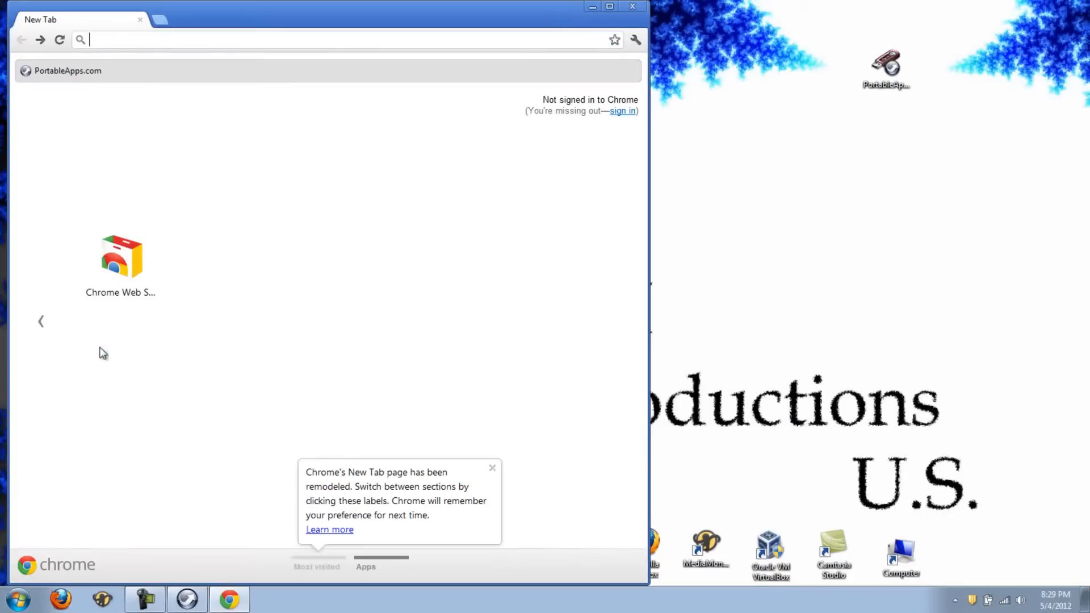
pyautogui.click(21, 40)
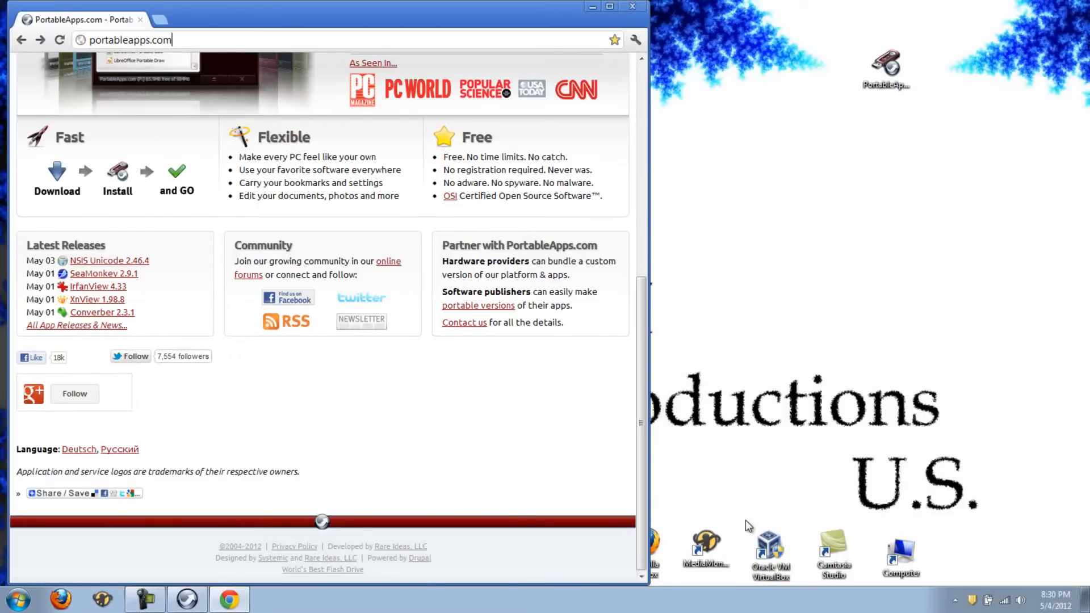
pyautogui.click(23, 42)
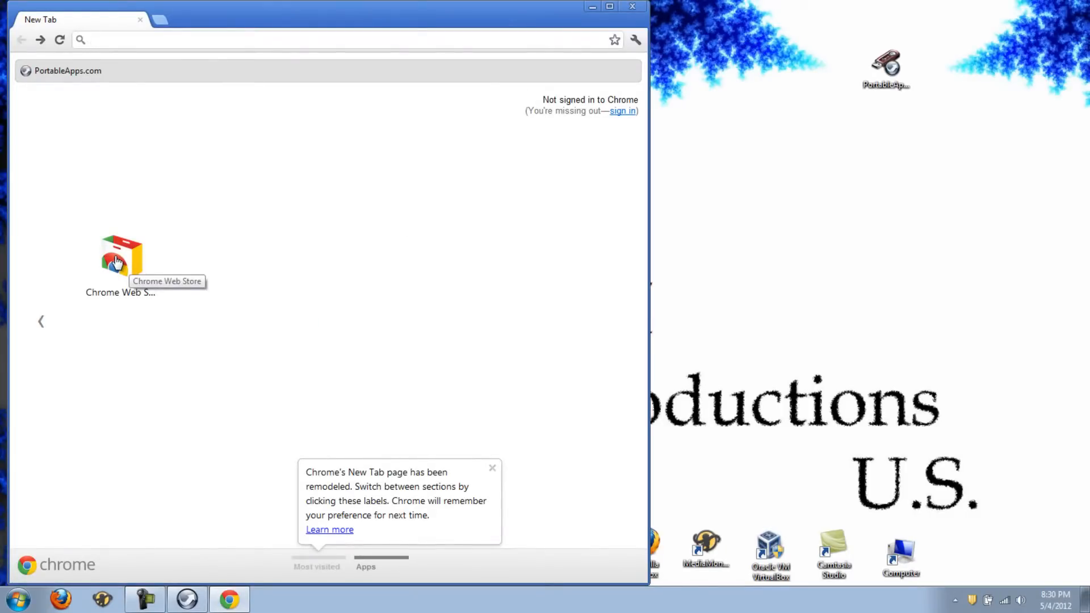
# Open the Chrome Web Store from the new tab page and view the details of the Angry Birds app
pyautogui.click(116, 263)
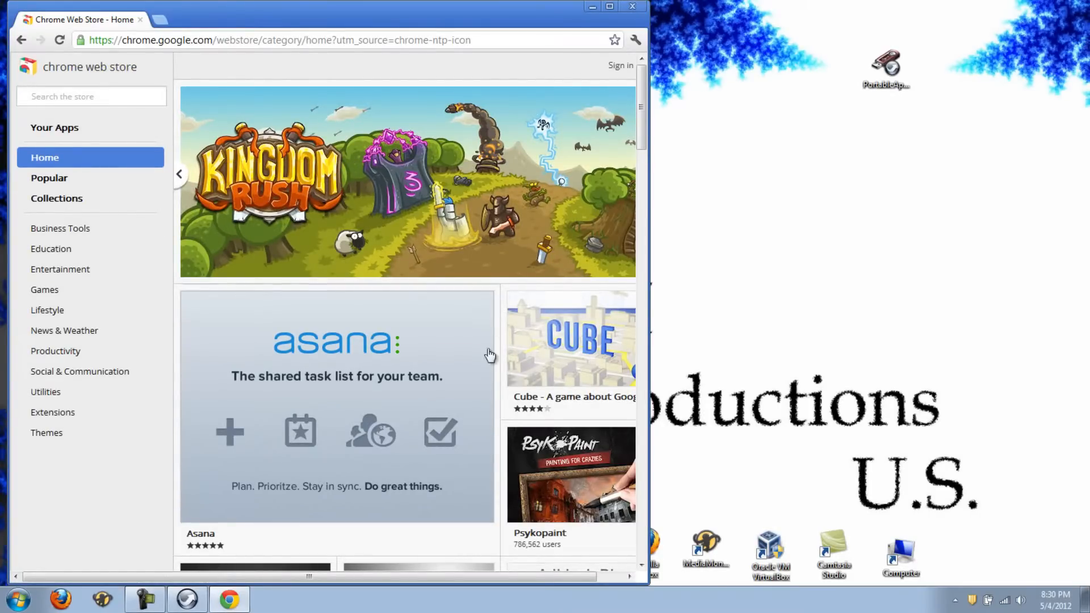
pyautogui.scroll(-8, 389, 339)
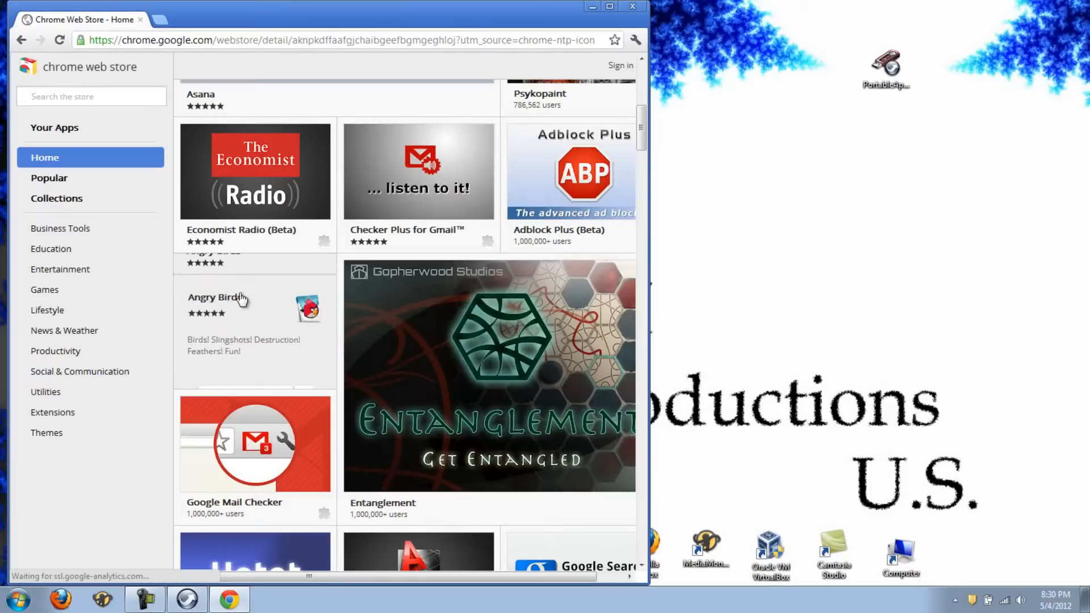
pyautogui.click(243, 297)
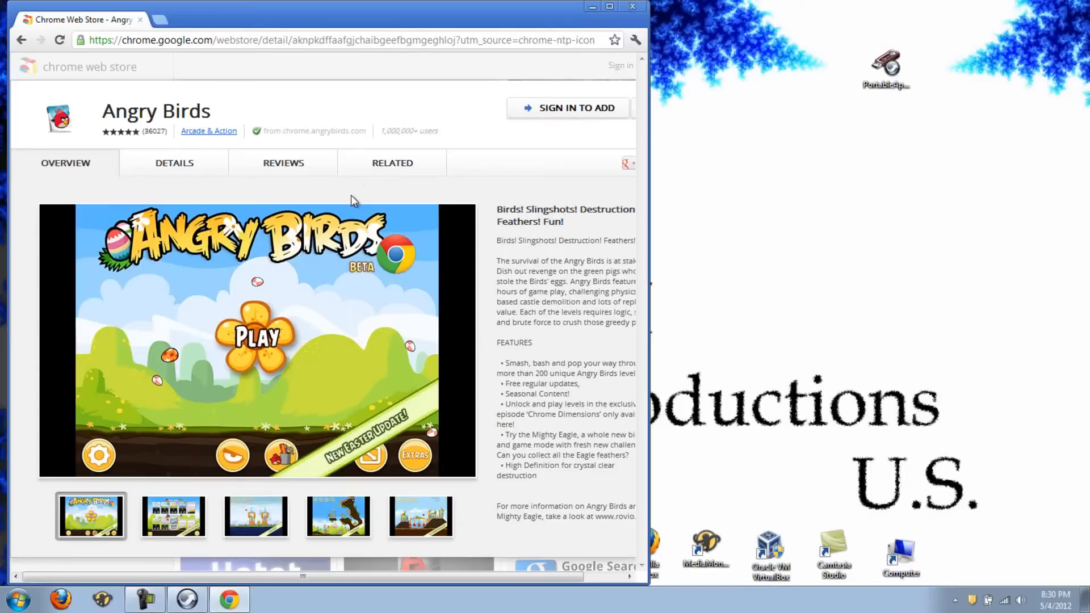
# View the last Angry Birds preview screenshot and the full app description, and close the browser
pyautogui.click(411, 514)
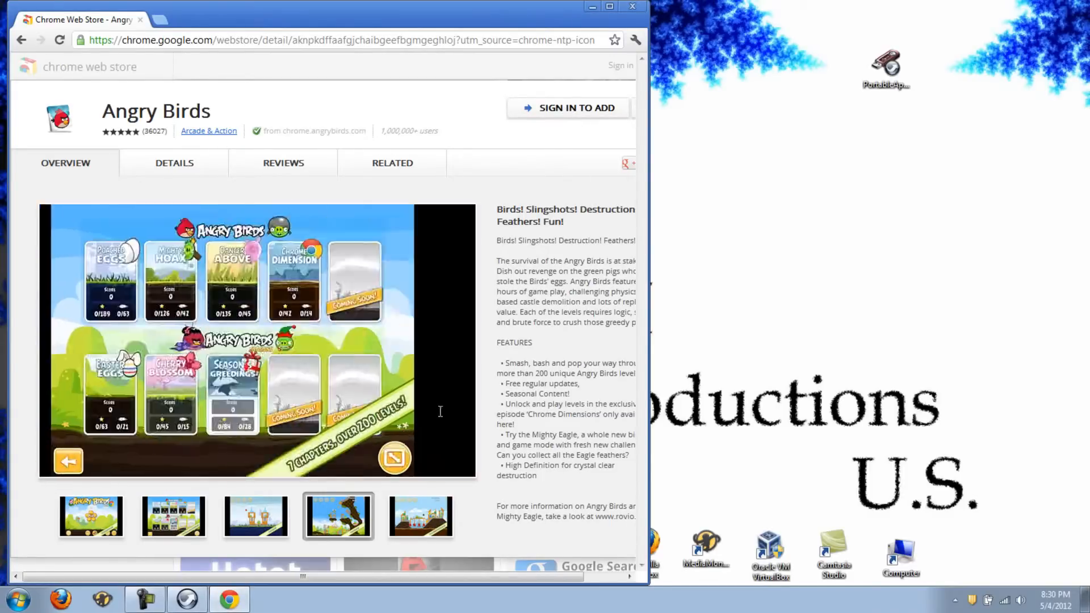
pyautogui.moveTo(401, 578); pyautogui.dragTo(451, 568)
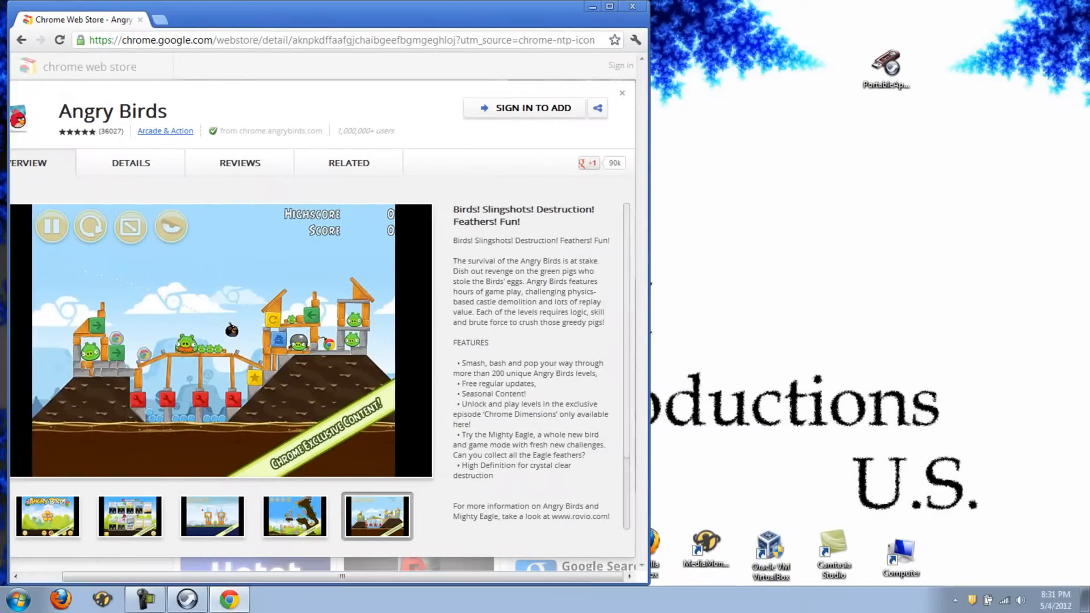
pyautogui.click(632, 8)
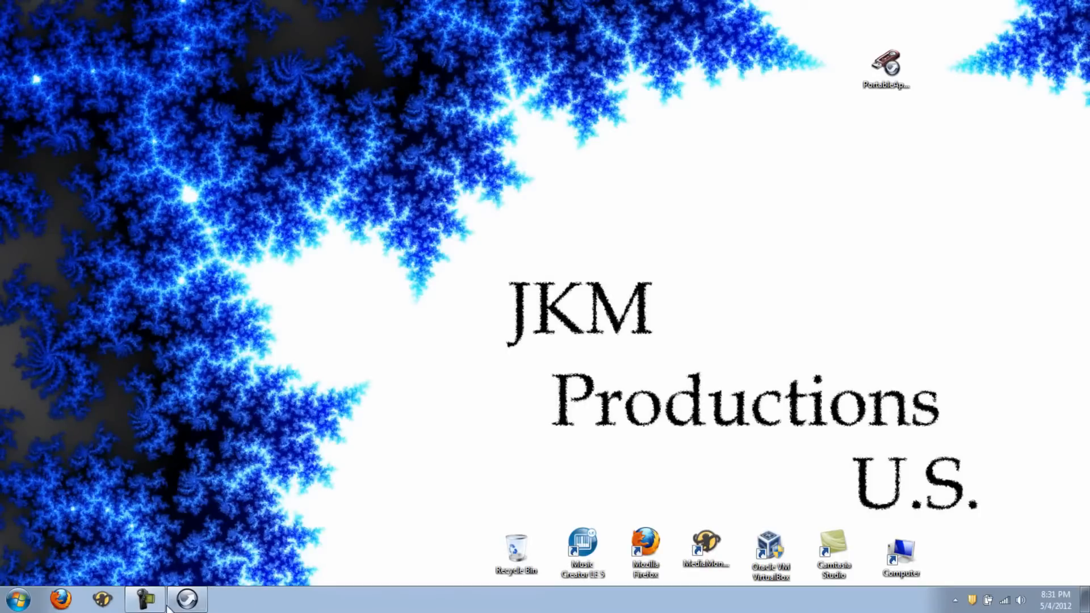
# Launch Mines-Perfect Portable from the PortableApps.com menu and move its window toward the upper middle of the desktop
pyautogui.click(188, 599)
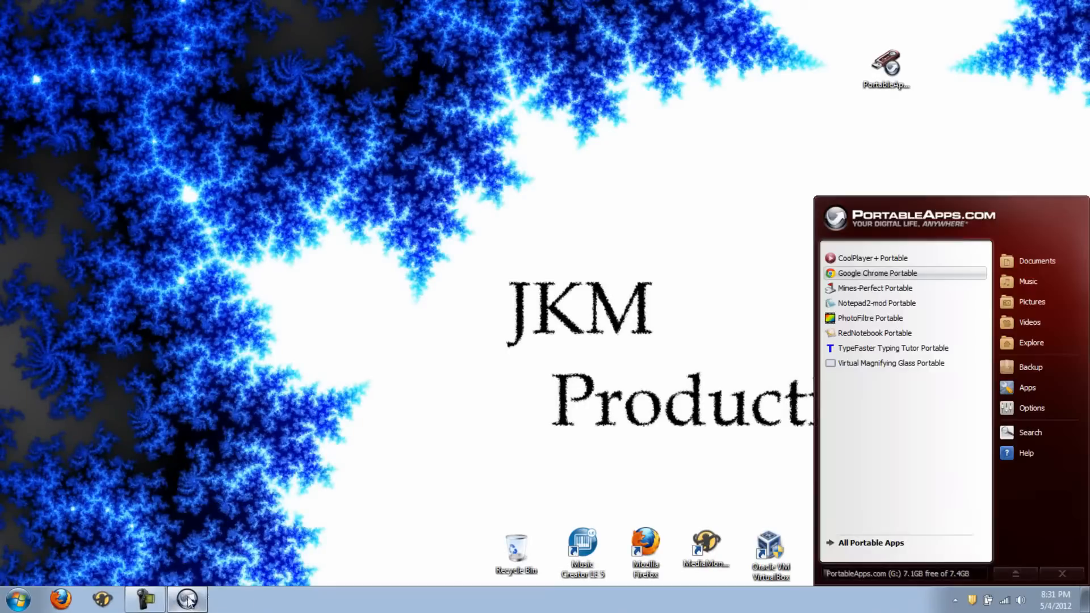
pyautogui.click(899, 291)
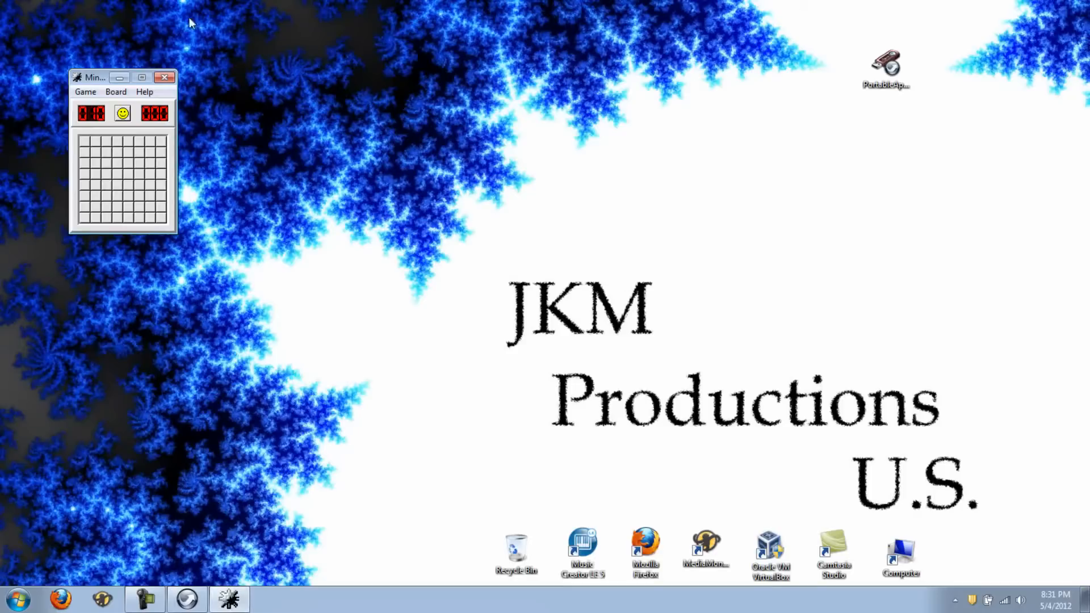
pyautogui.moveTo(104, 73); pyautogui.dragTo(410, 107)
# Play the Mines-Perfect game by uncovering squares around the middle and lower part of the board
pyautogui.click(422, 206)
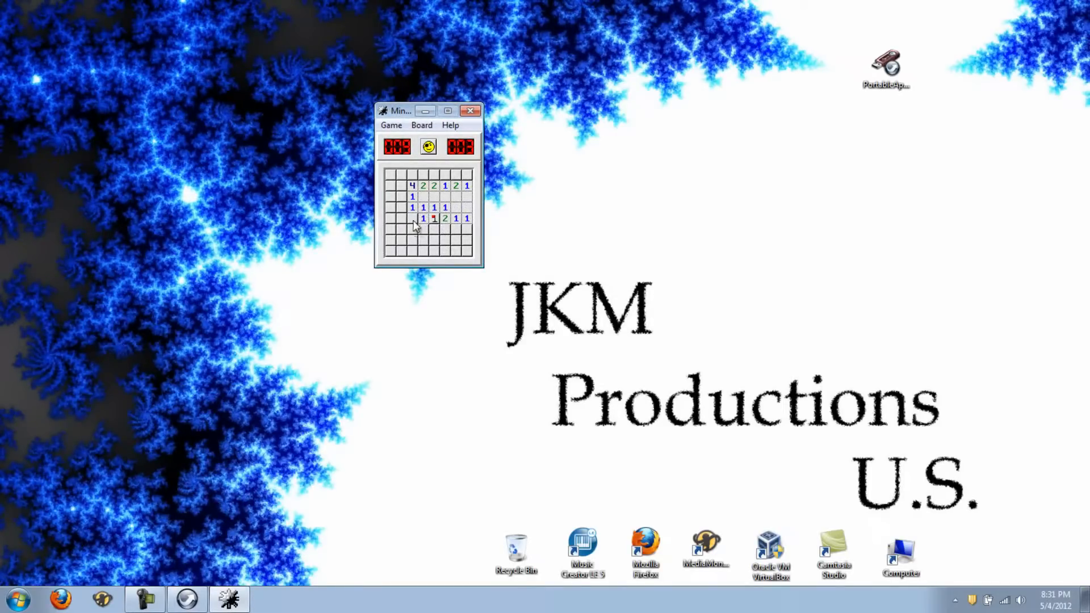
pyautogui.click(413, 227)
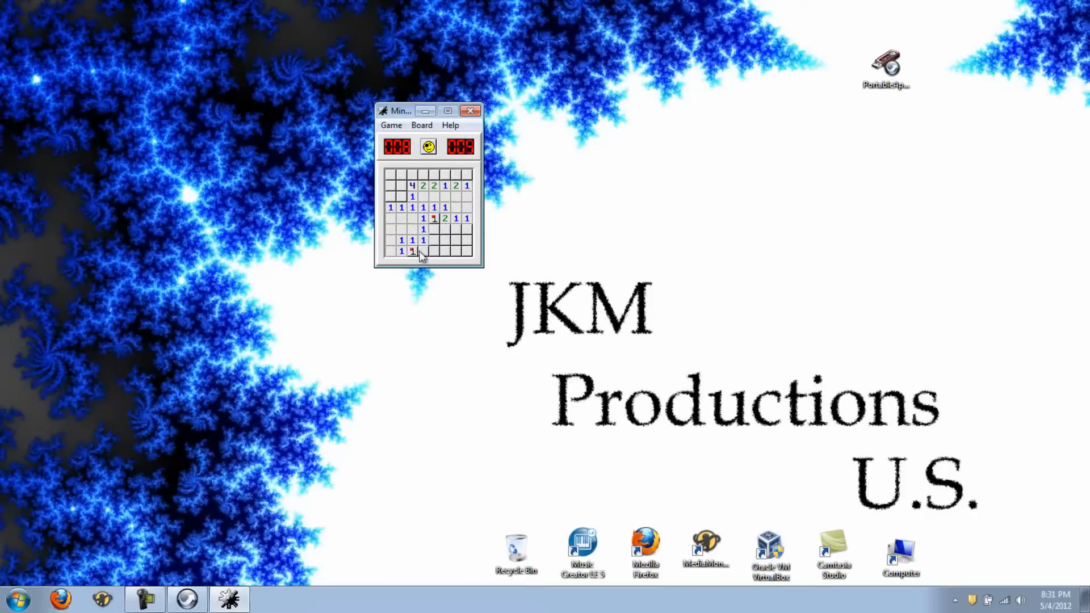